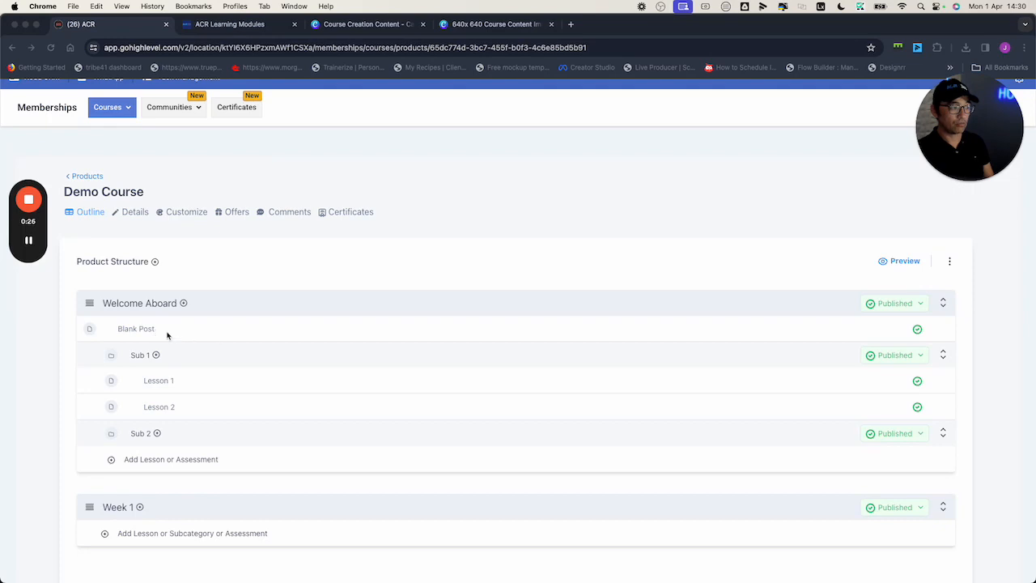
# - Delete the Blank Post lesson from the Welcome Aboard category
pyautogui.click(309, 283)
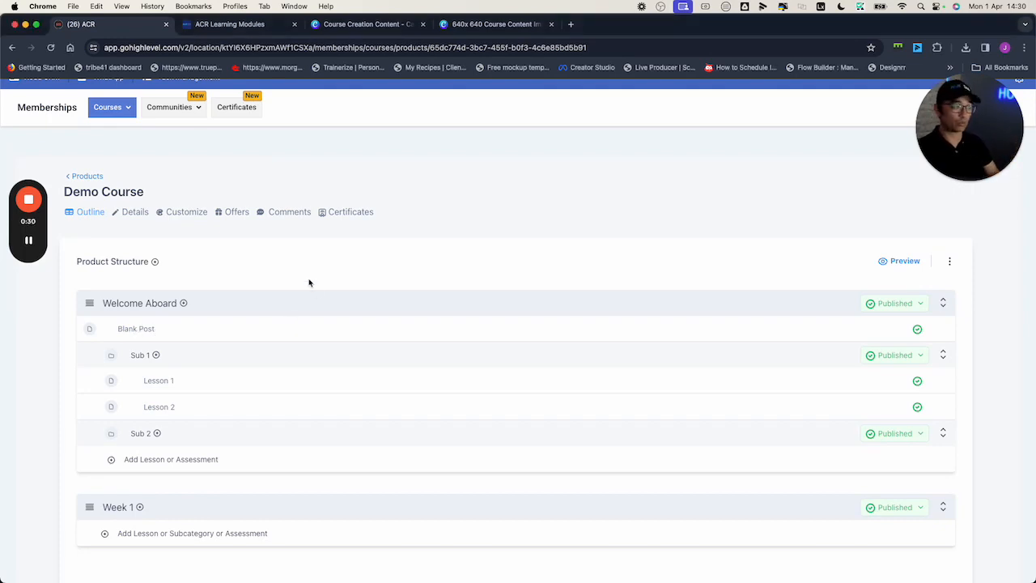
pyautogui.click(131, 330)
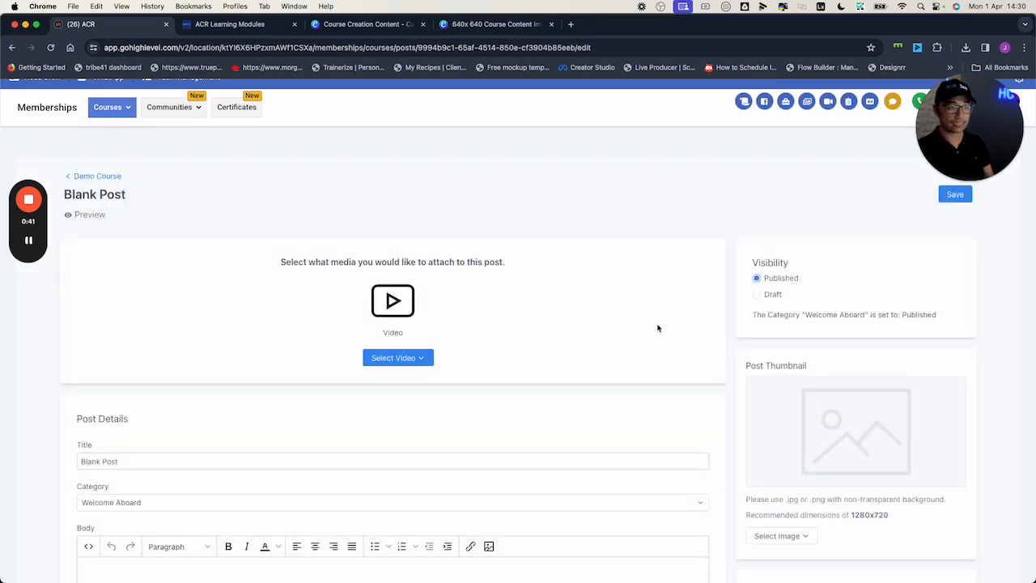
pyautogui.scroll(-5, 657, 327)
pyautogui.scroll(-1, 793, 453)
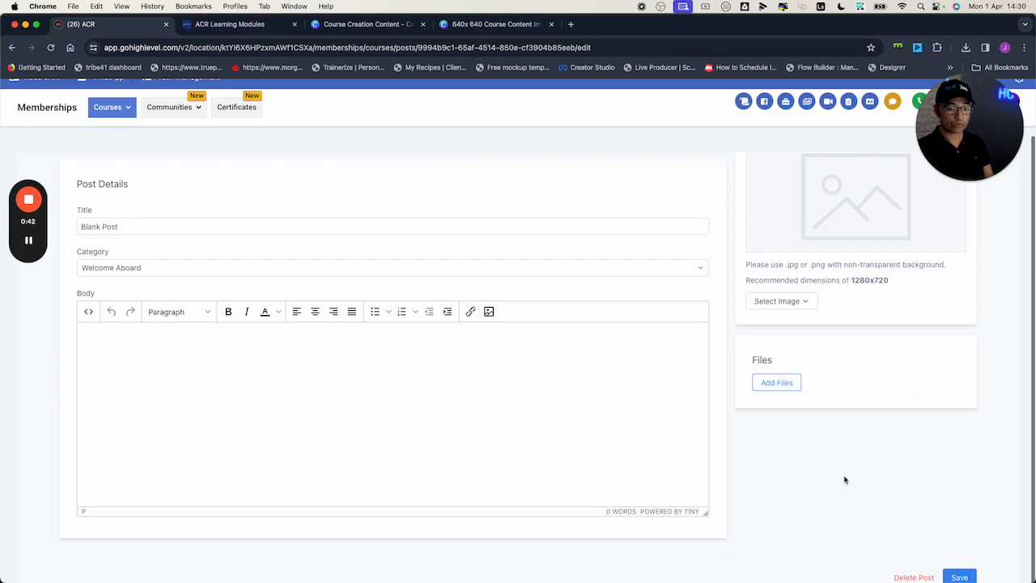
pyautogui.click(914, 577)
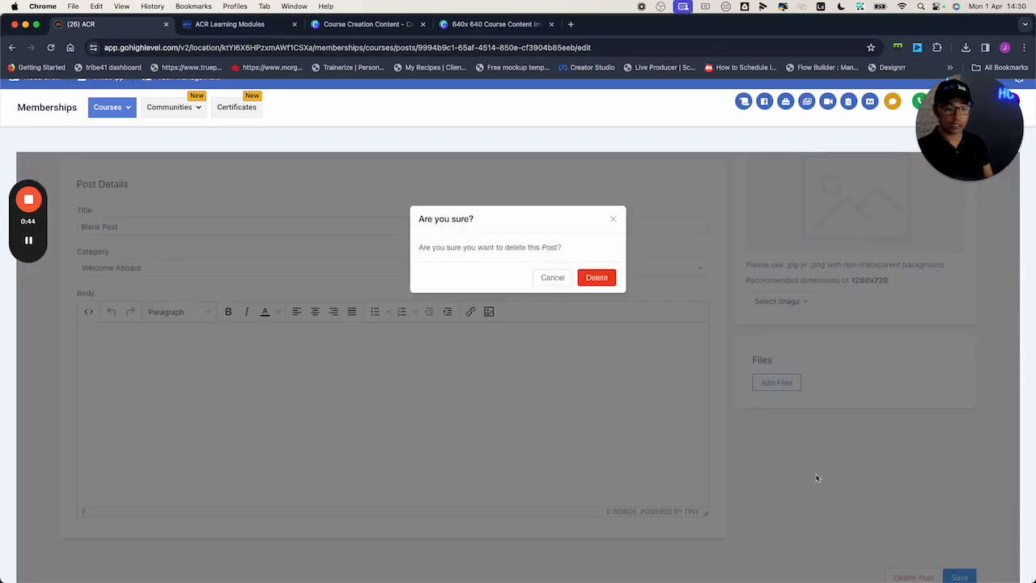
pyautogui.click(606, 281)
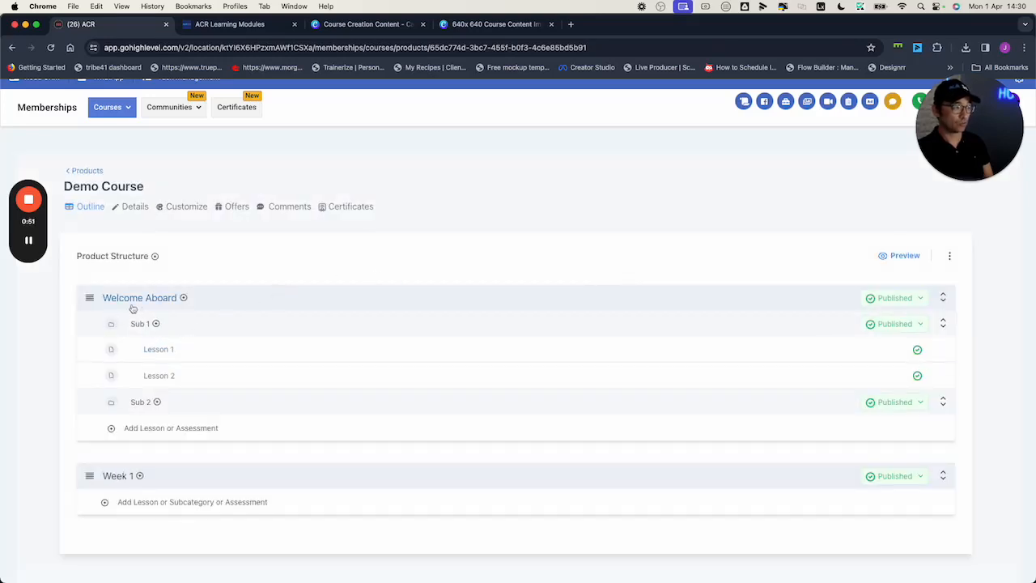
# - Add a subcategory titled "Sub 3" to the Welcome Aboard category
pyautogui.click(183, 298)
pyautogui.click(208, 340)
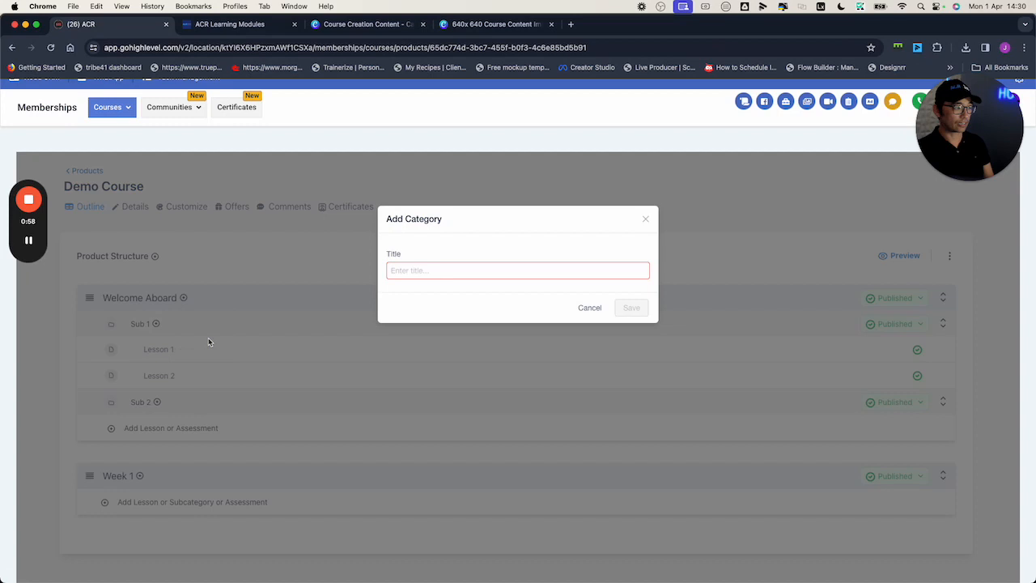
pyautogui.click(439, 271)
pyautogui.write('Sub 3')
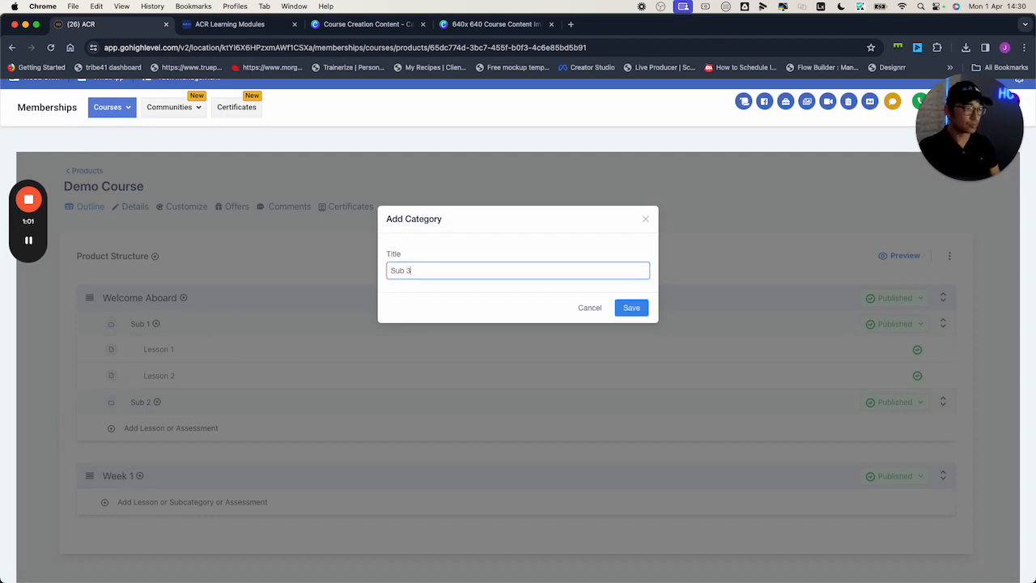
pyautogui.click(630, 309)
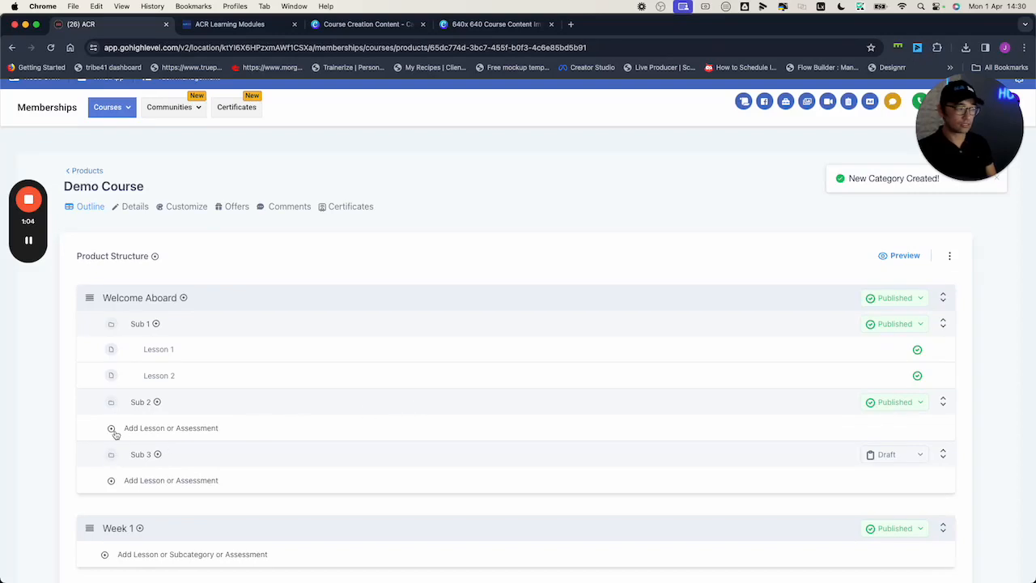
# - Add a lesson titled "Lession 2.1" to the Sub 2 subcategory
pyautogui.click(157, 403)
pyautogui.click(157, 422)
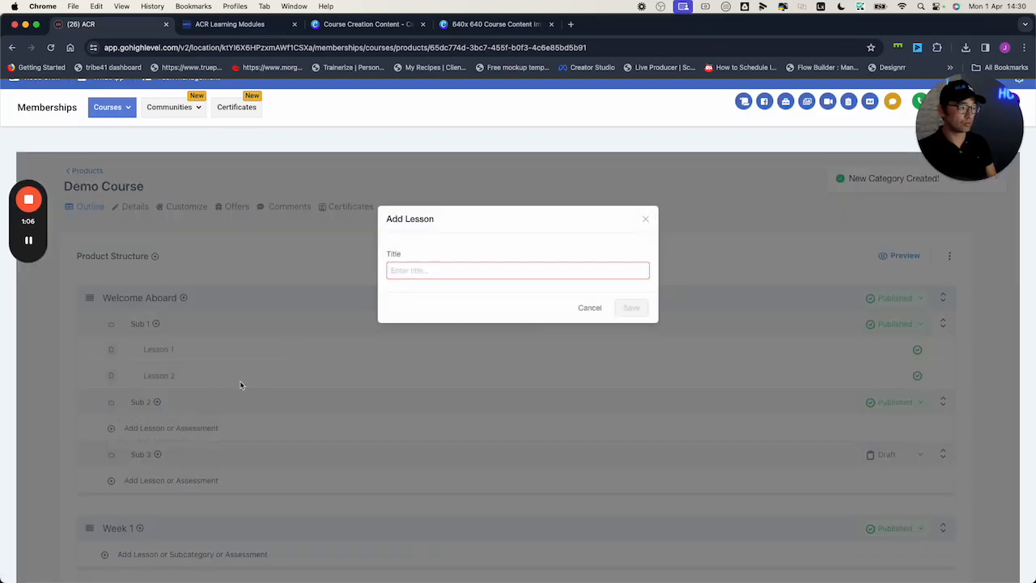
pyautogui.click(435, 272)
pyautogui.write('Less')
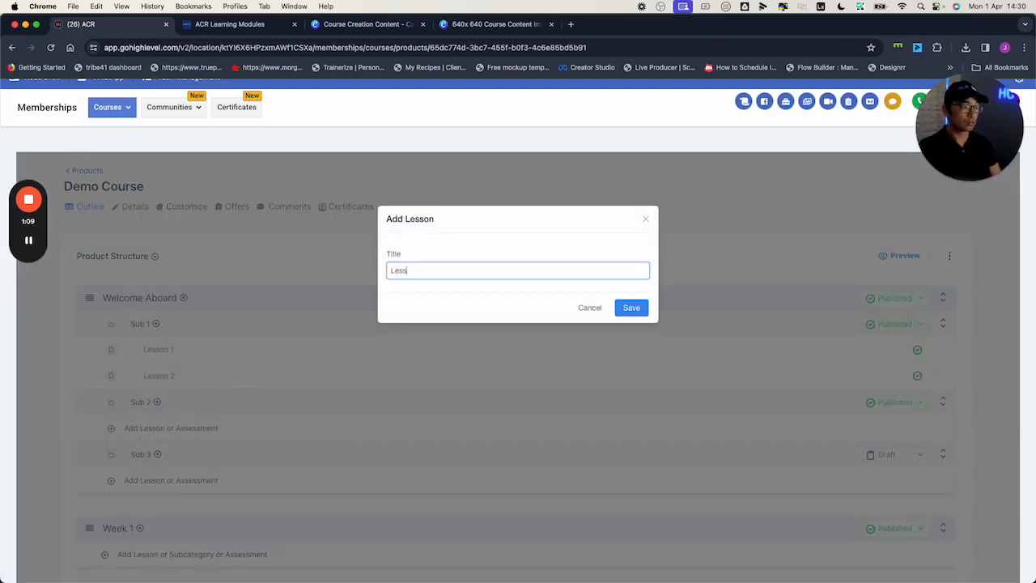
pyautogui.write('ion ')
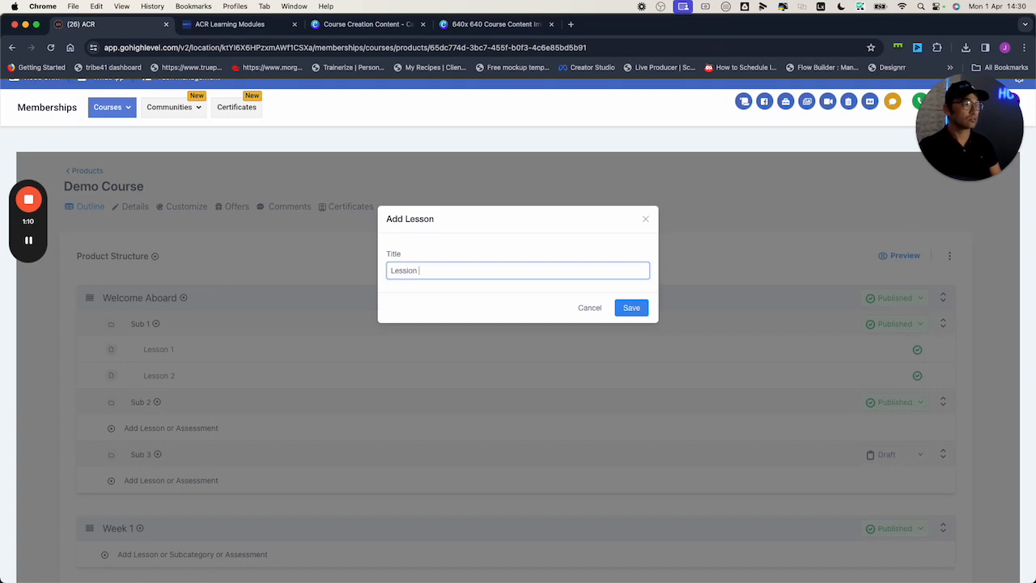
pyautogui.write('2.1')
pyautogui.click(628, 313)
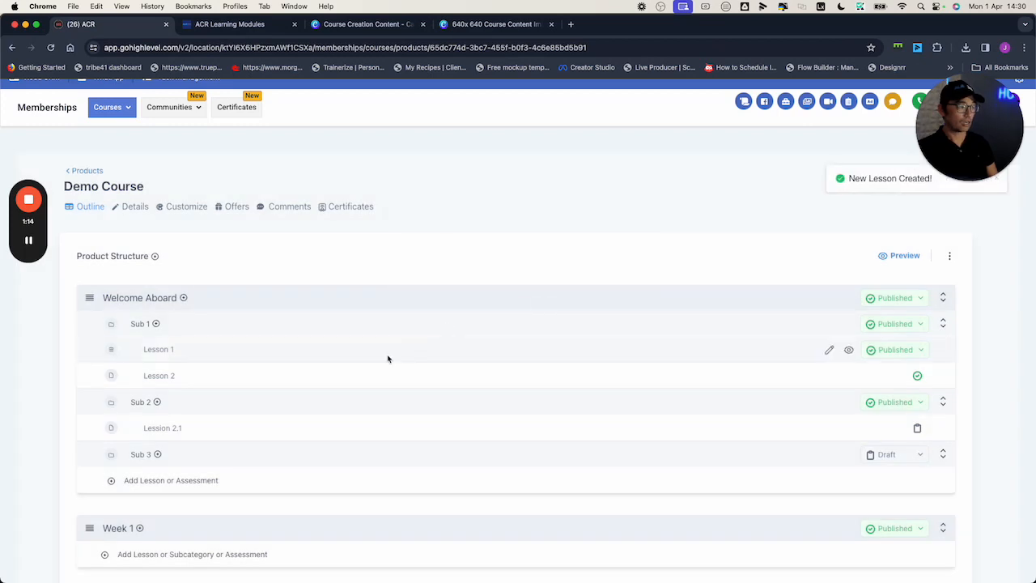
# - Add a lesson titled "Lesson 2.2" to the Sub 2 subcategory
pyautogui.click(157, 401)
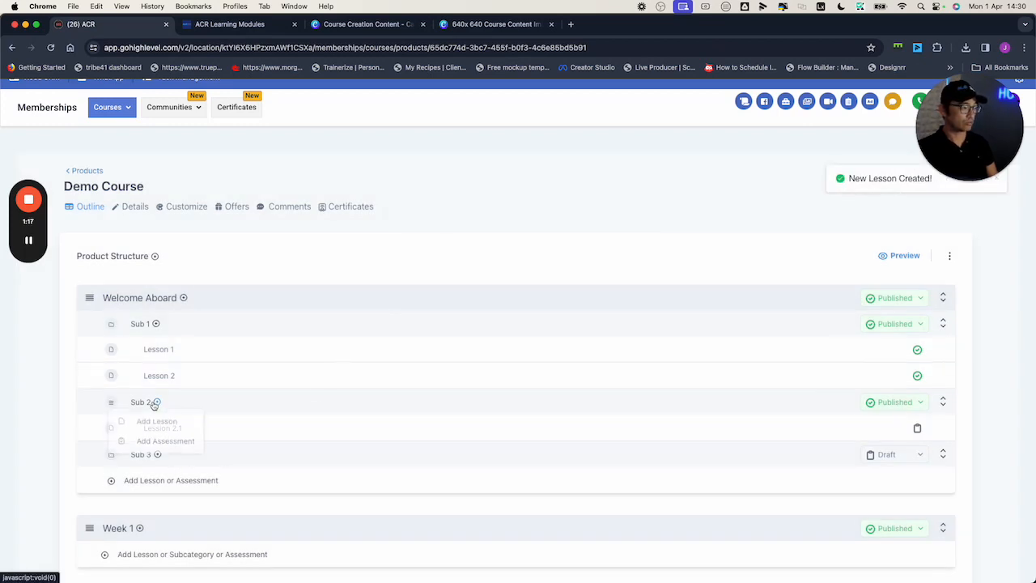
pyautogui.click(162, 422)
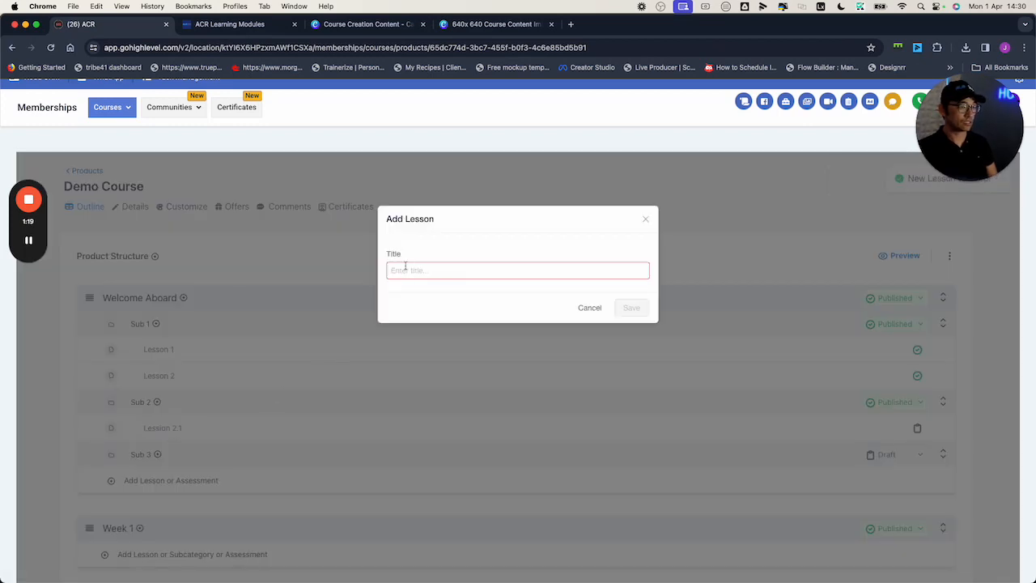
pyautogui.write('Lesson 2.2')
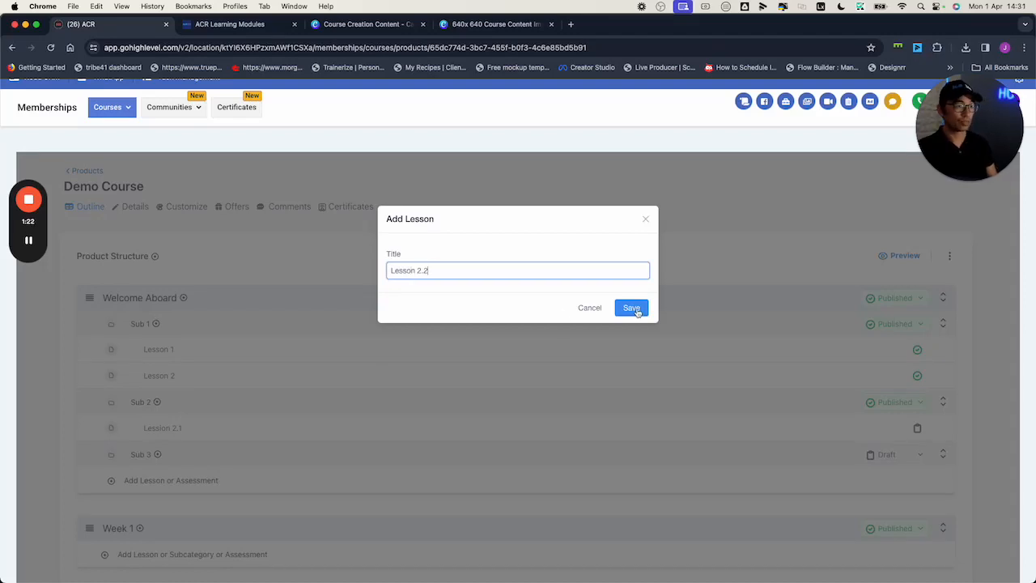
pyautogui.click(635, 310)
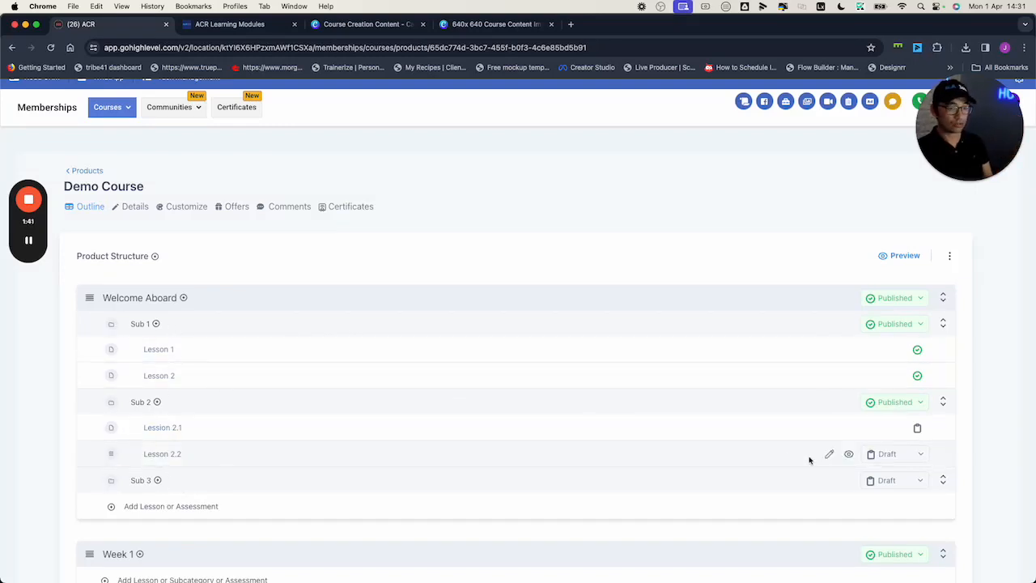
# - Set the Sub 3 subcategory to Published and look over the course's title, description and thumbnail details
pyautogui.click(915, 488)
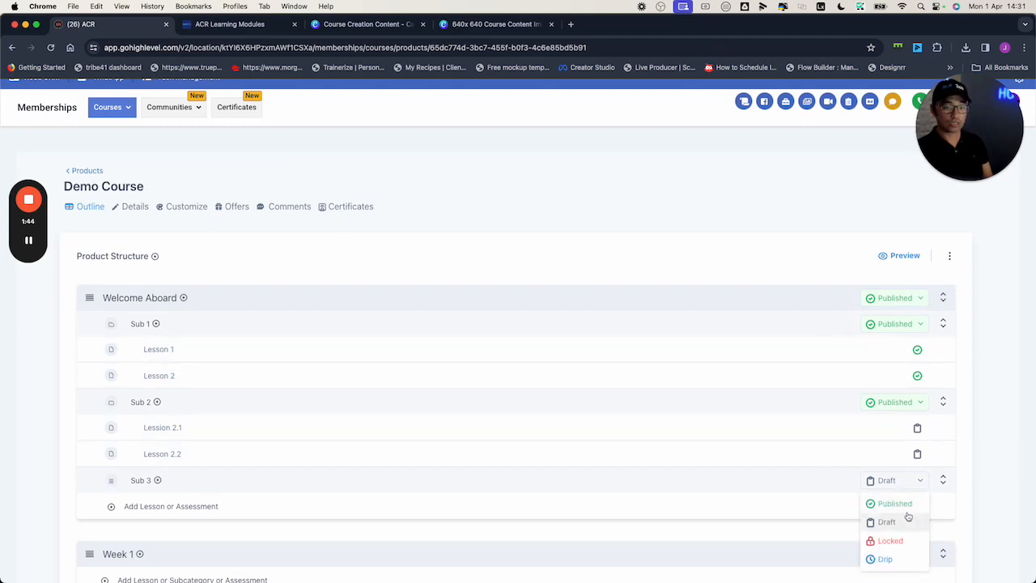
pyautogui.click(908, 512)
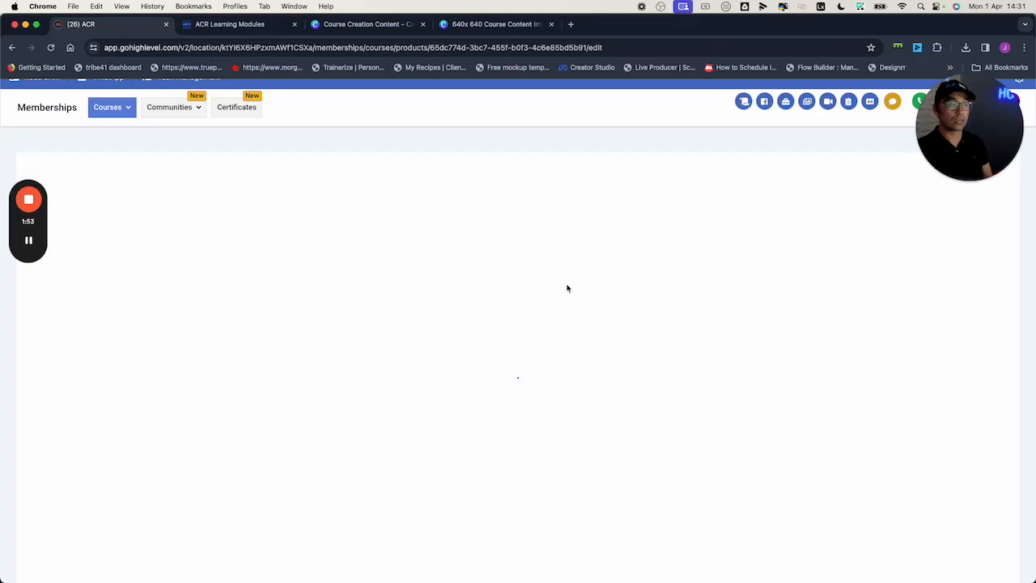
pyautogui.scroll(-1, 321, 237)
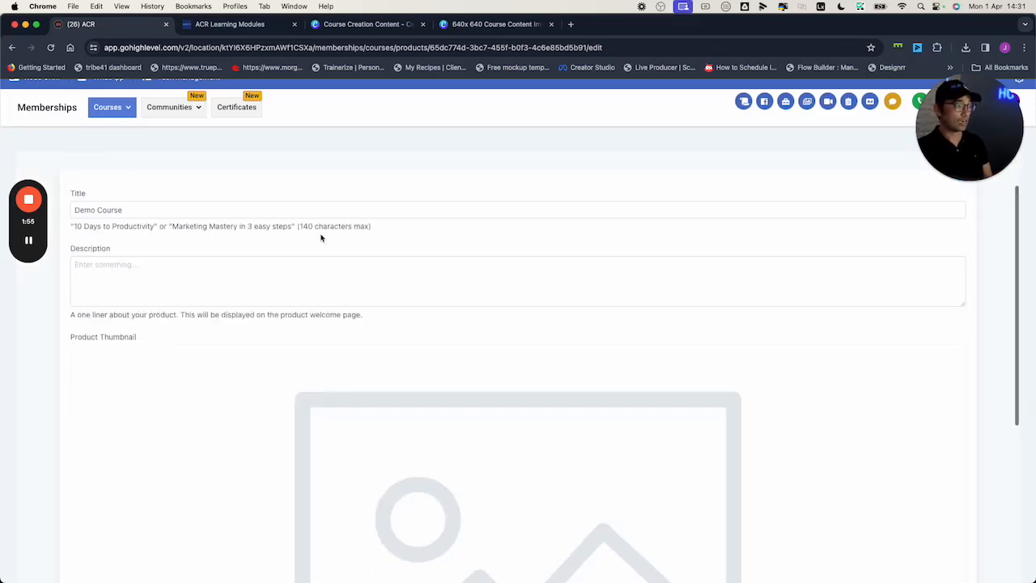
pyautogui.scroll(-4, 320, 237)
pyautogui.scroll(5, 319, 236)
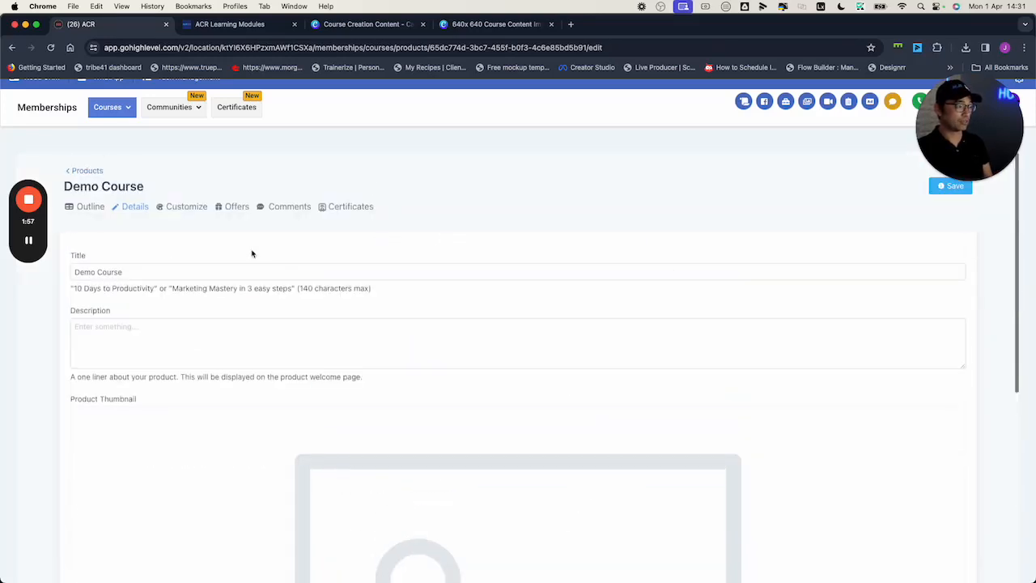
# - Go to the course customization, leaving the details unsaved, and apply the New York theme to Demo Course
pyautogui.click(193, 206)
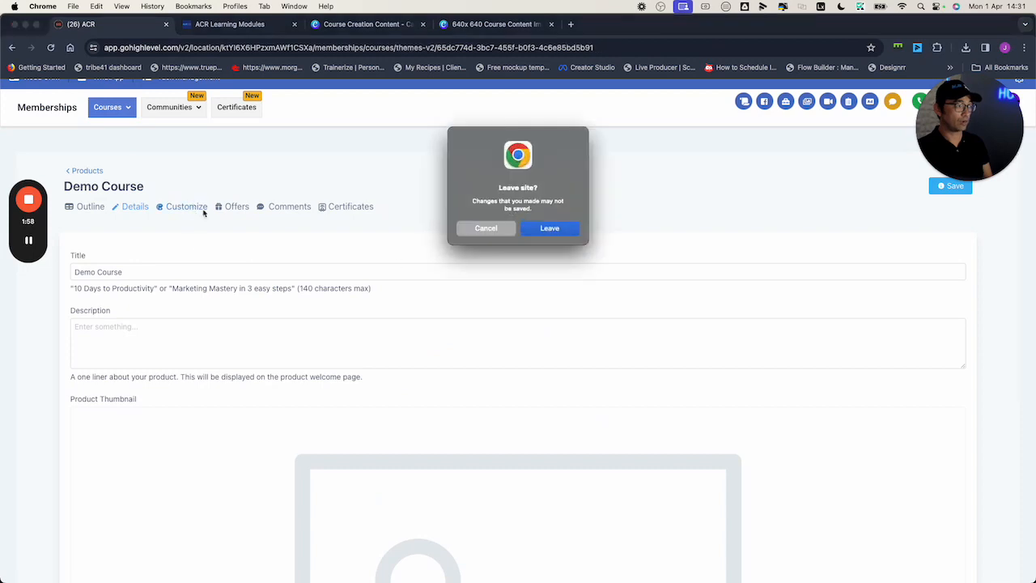
pyautogui.click(540, 230)
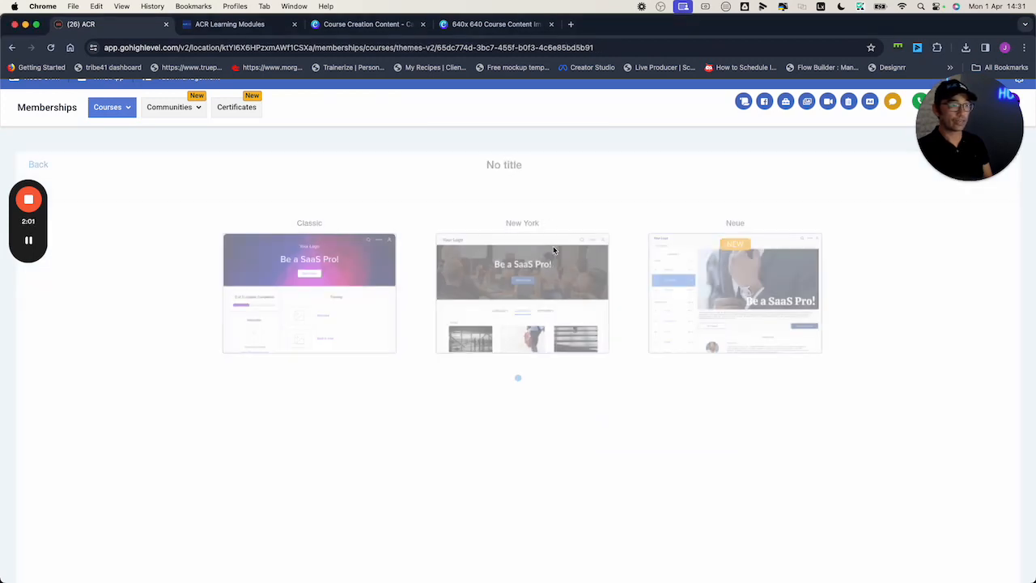
pyautogui.moveTo(531, 267)
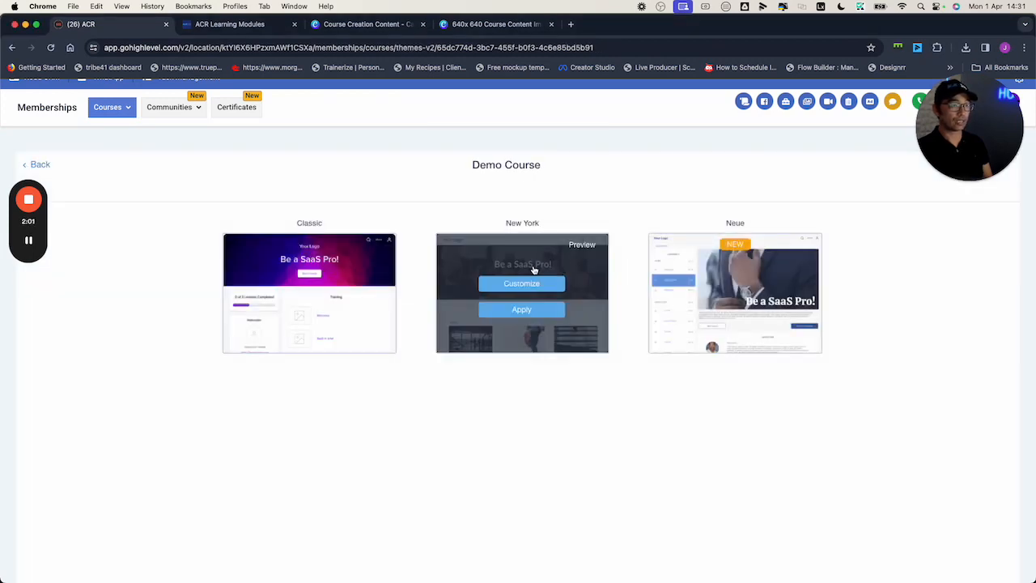
pyautogui.click(538, 312)
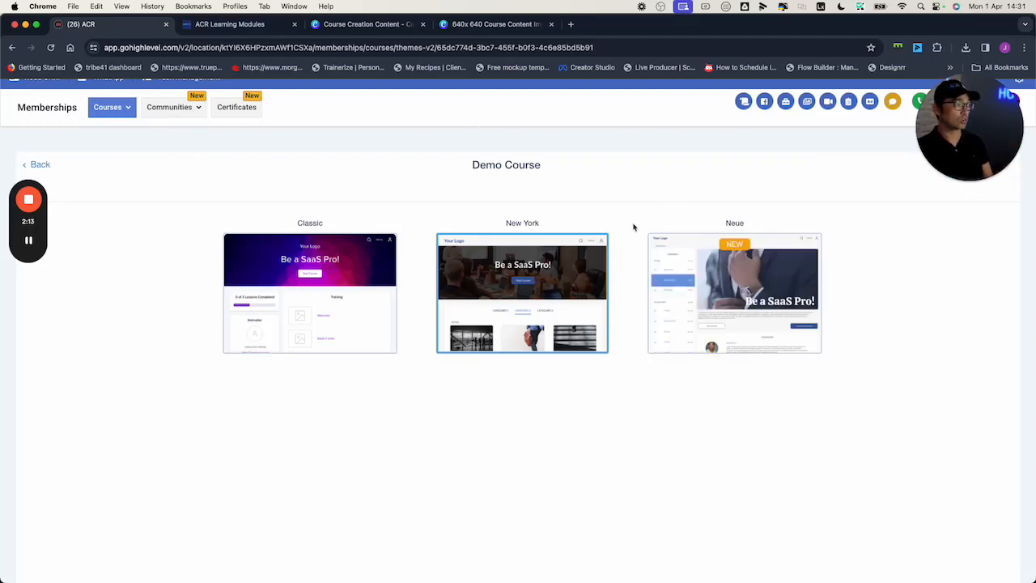
# - Close the old ACR Learning Modules preview and return to the Demo Course outline
pyautogui.moveTo(938, 148); pyautogui.dragTo(849, 167)
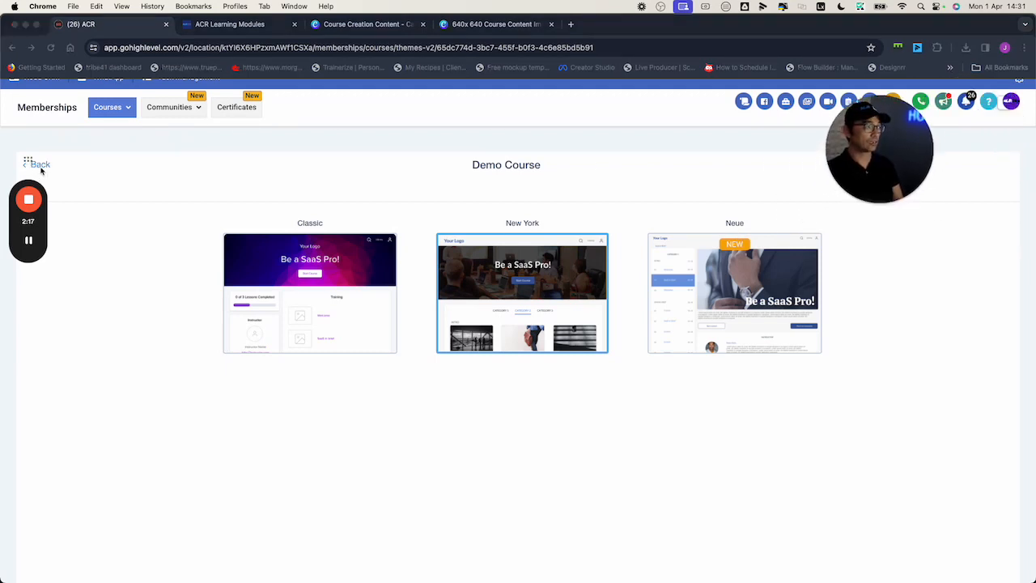
pyautogui.click(272, 29)
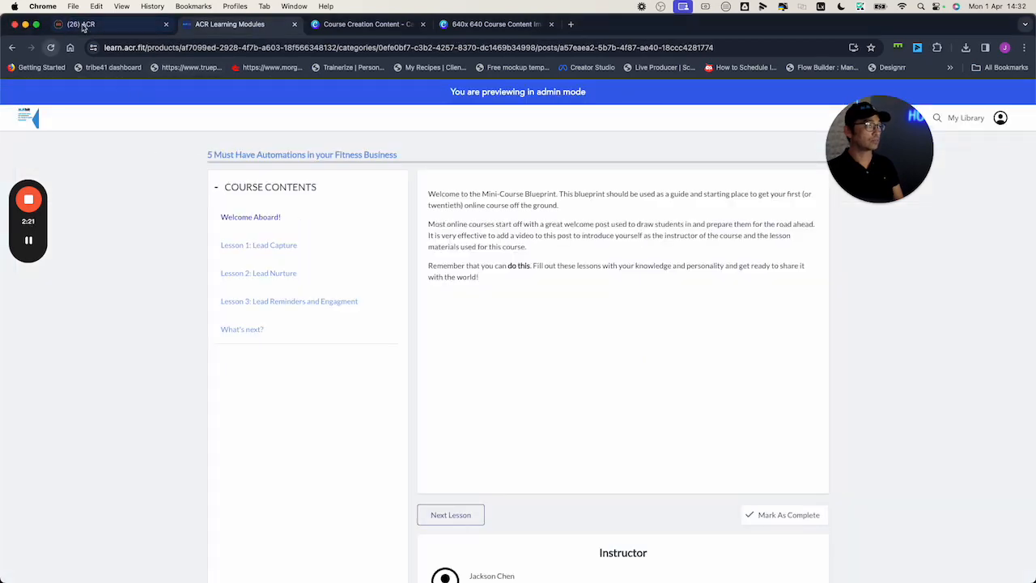
pyautogui.click(294, 24)
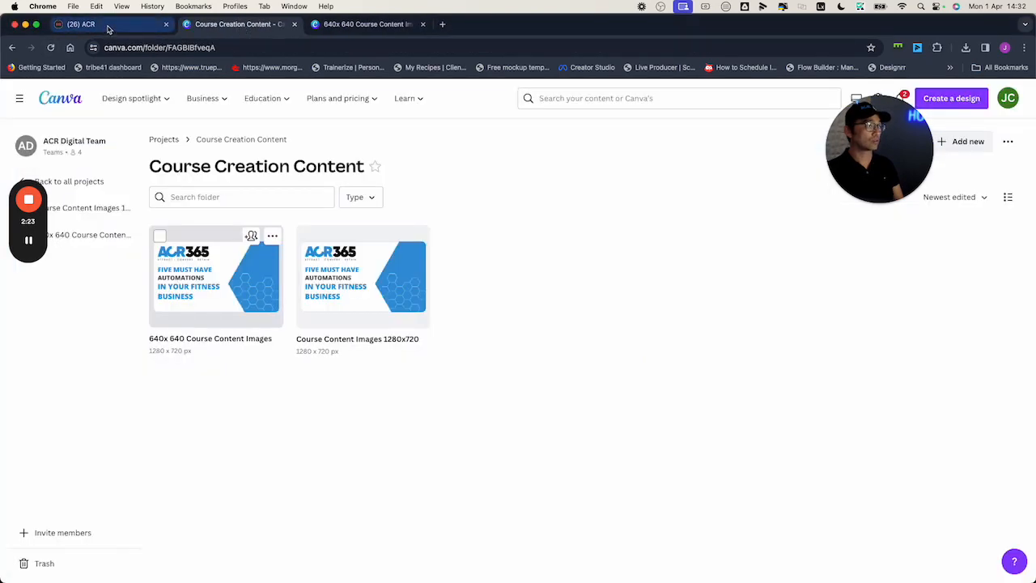
pyautogui.click(108, 27)
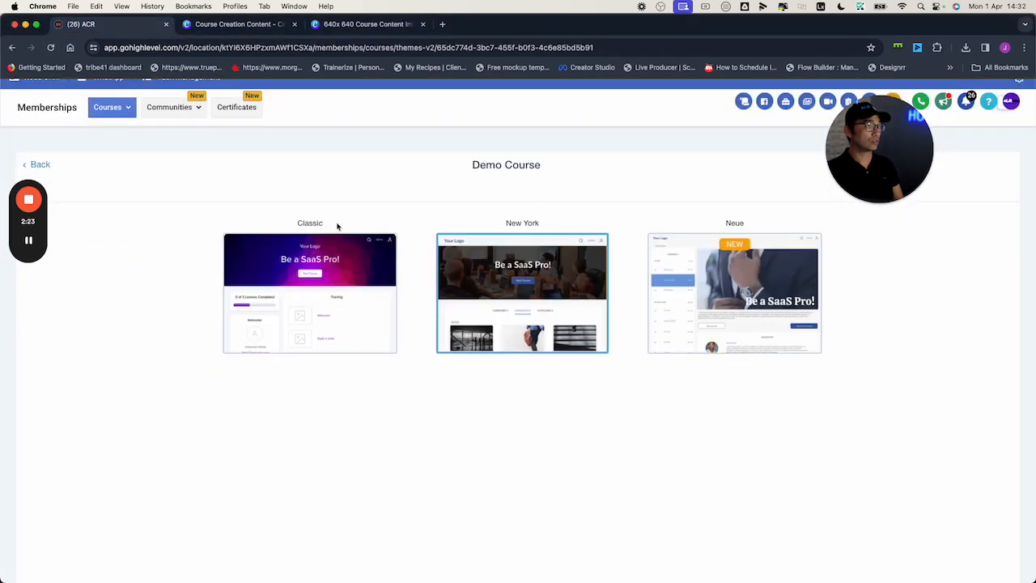
pyautogui.moveTo(28, 162); pyautogui.dragTo(21, 223)
pyautogui.click(36, 164)
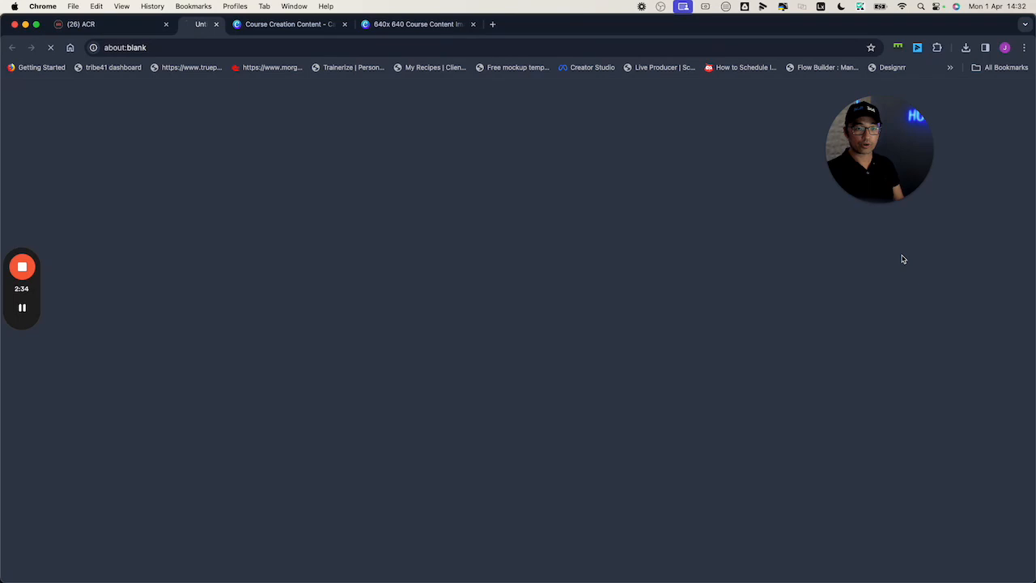
# - Preview Demo Course and examine how its Welcome Aboard subcategories and lessons are laid out
pyautogui.click(902, 258)
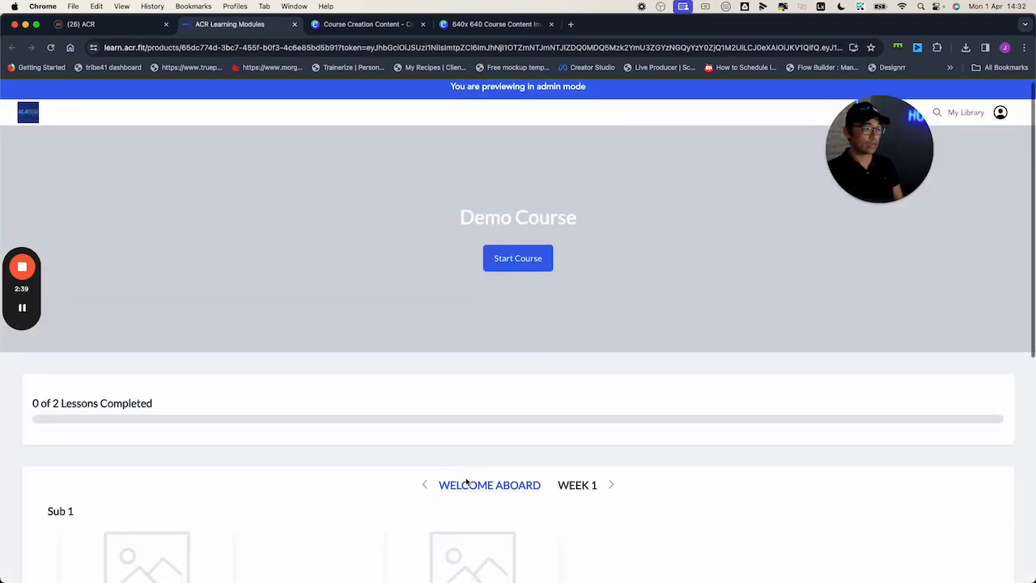
pyautogui.scroll(-3, 469, 481)
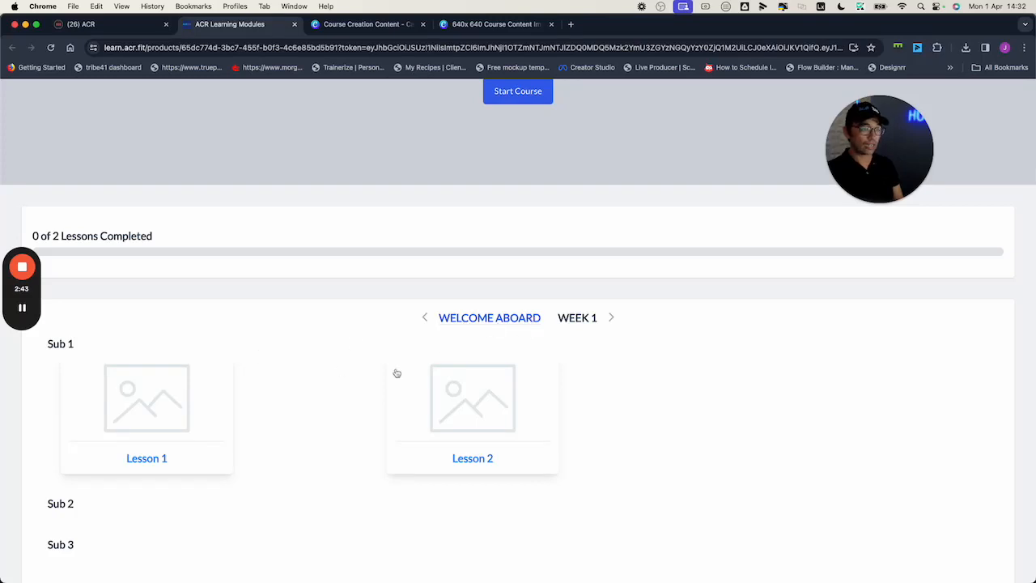
pyautogui.scroll(-2, 120, 364)
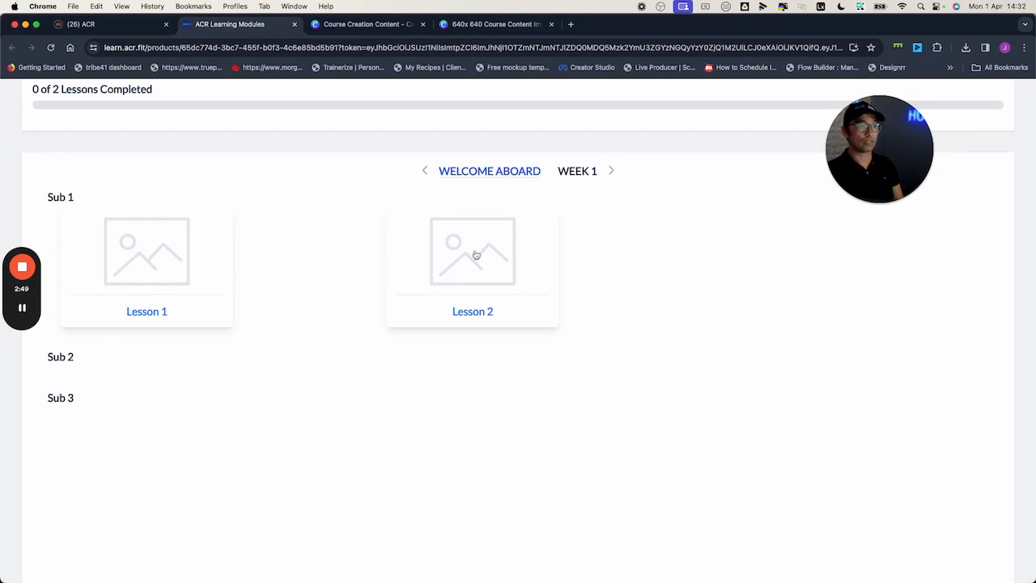
pyautogui.click(582, 174)
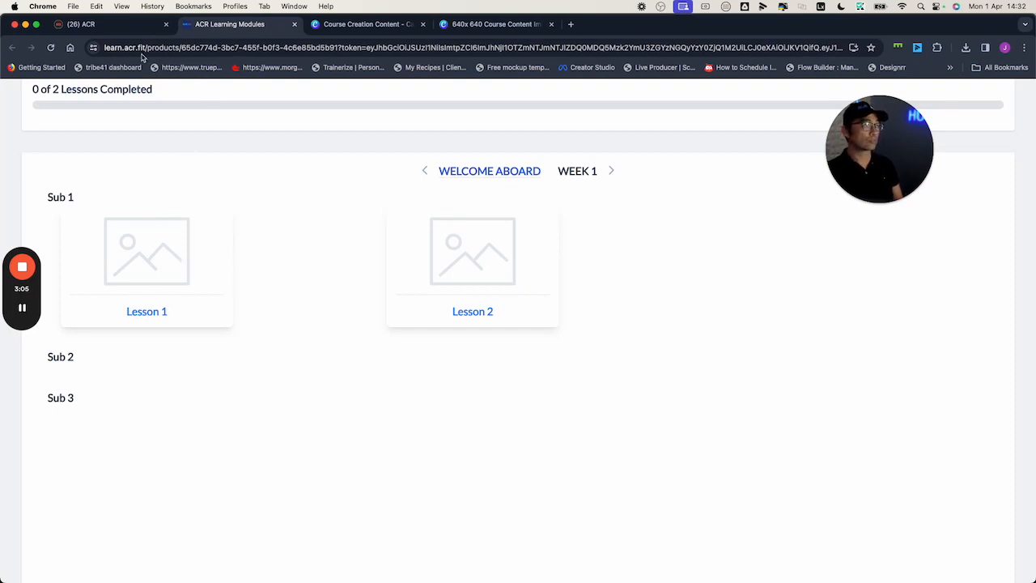
# - Return to the course outline and set Lession 2.1 in Sub 2 to Published
pyautogui.click(134, 26)
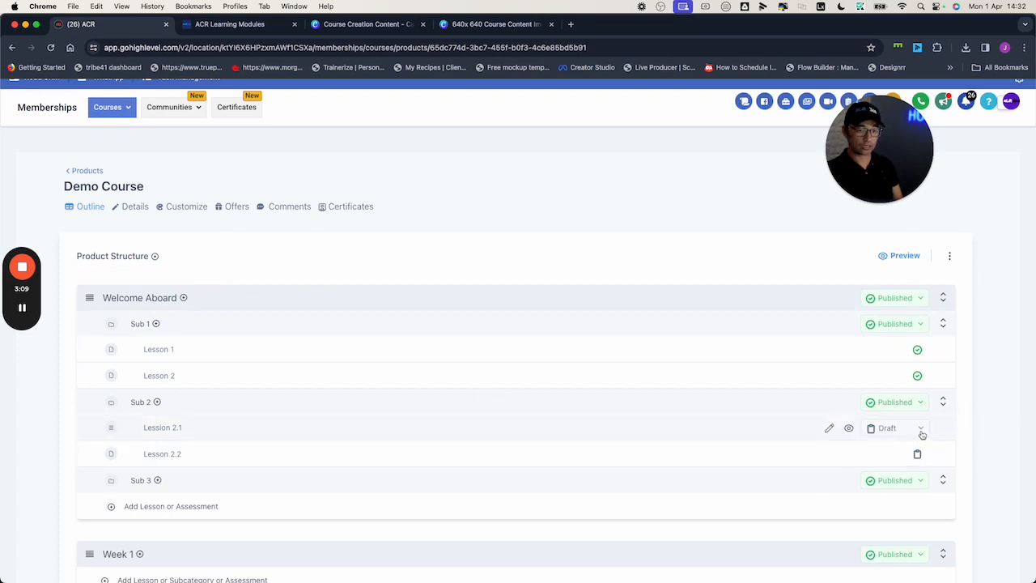
pyautogui.click(921, 430)
pyautogui.click(920, 449)
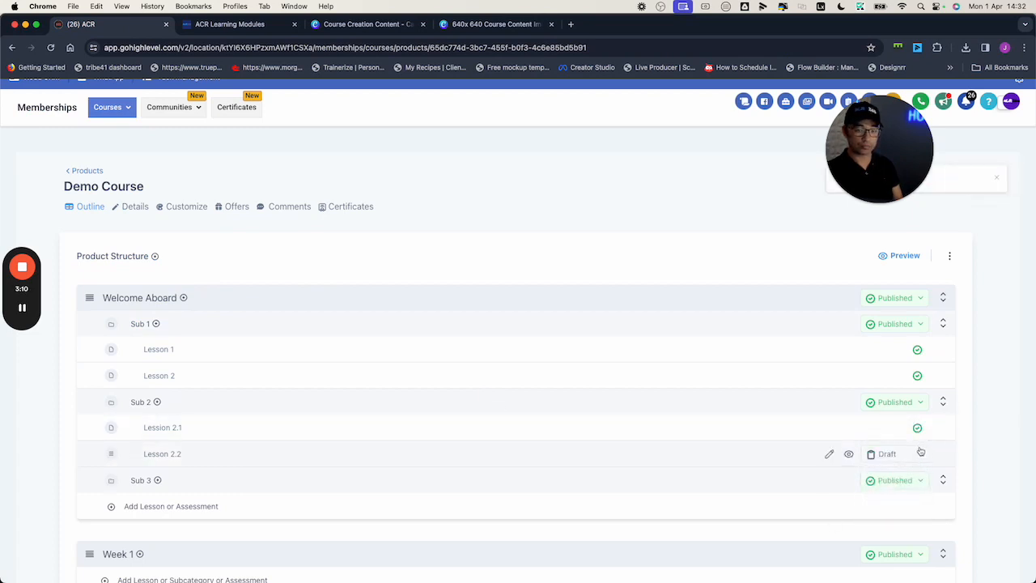
# - Set Lesson 2.2 in Sub 2 to Published
pyautogui.click(921, 451)
pyautogui.click(898, 478)
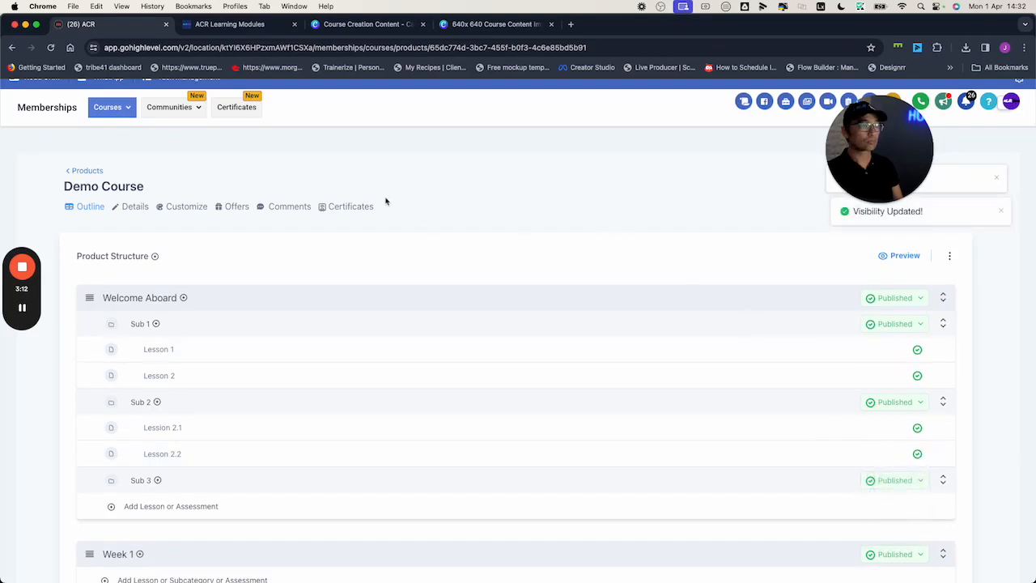
# - Reload the Demo Course preview and examine how the lessons under Sub 1 and Sub 2 are laid out
pyautogui.click(229, 23)
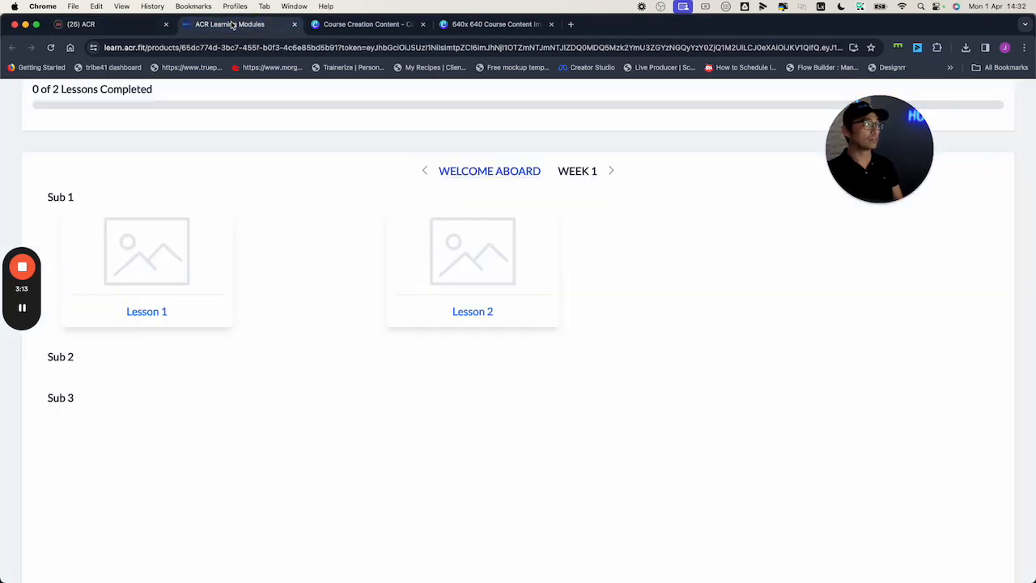
pyautogui.click(50, 48)
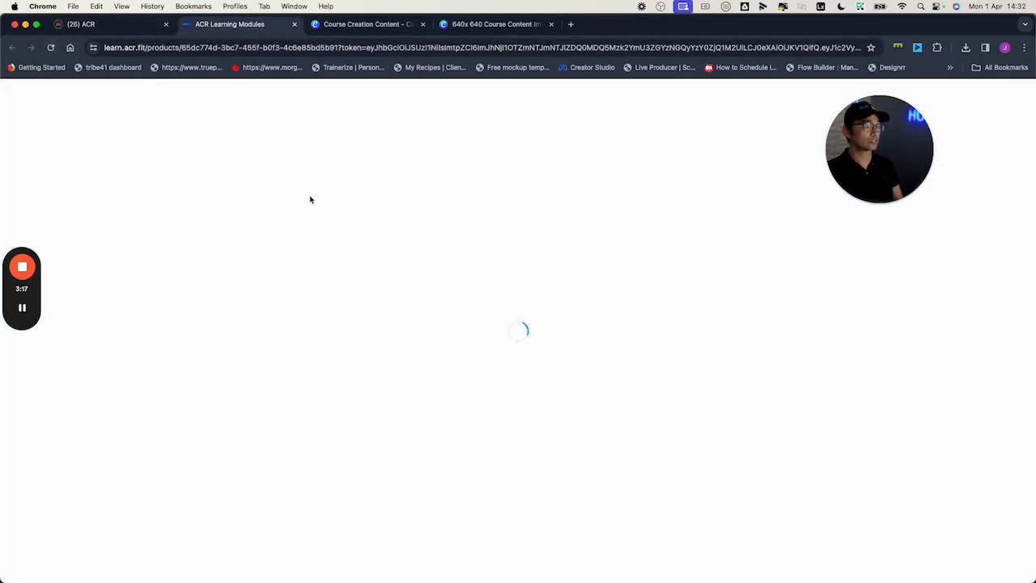
pyautogui.scroll(-3, 284, 314)
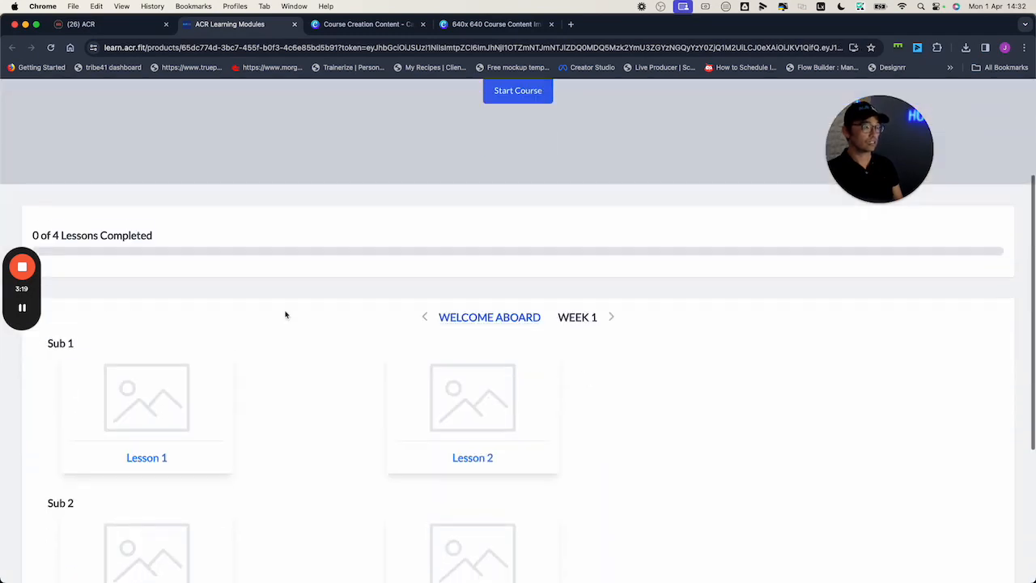
pyautogui.scroll(-1, 285, 315)
pyautogui.scroll(-3, 322, 400)
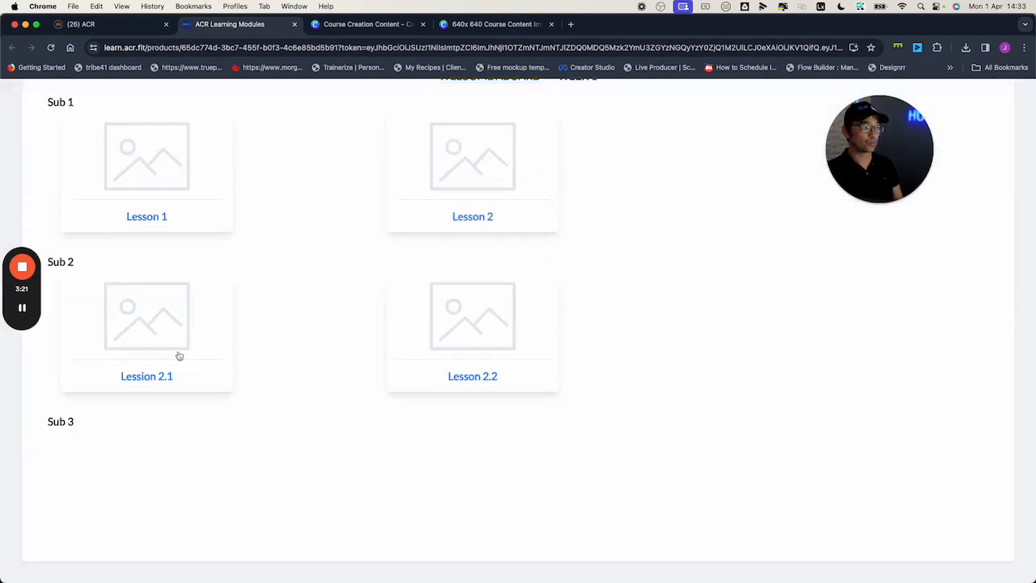
pyautogui.scroll(1, 300, 305)
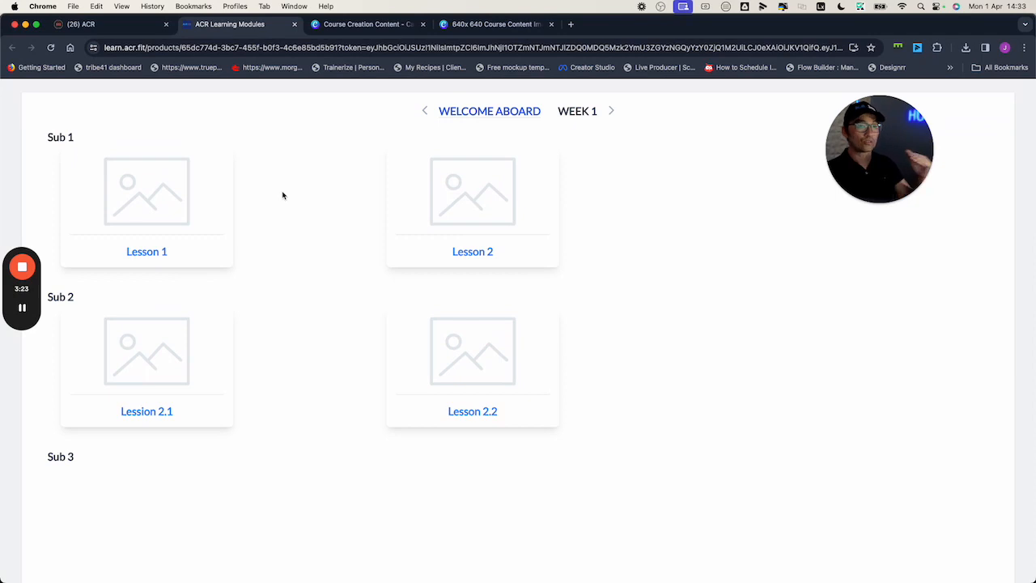
pyautogui.scroll(5, 283, 196)
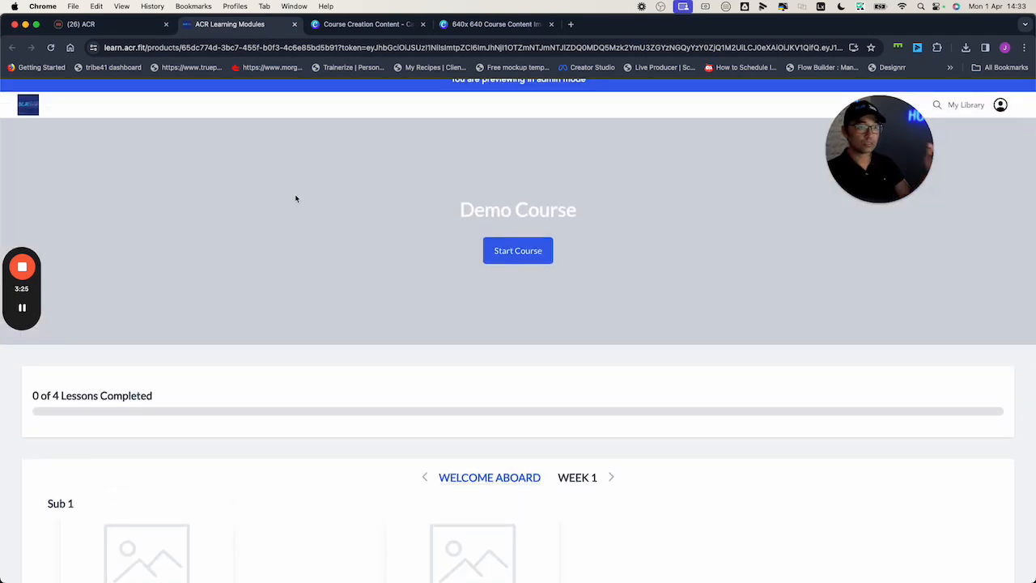
pyautogui.scroll(-5, 296, 199)
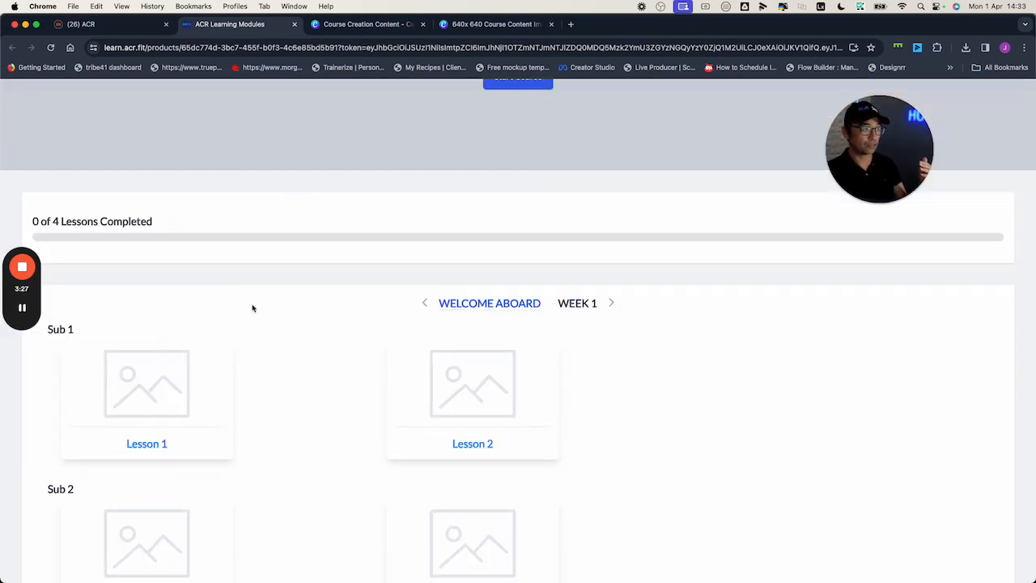
# - Return to the course outline, open the Welcome Aboard category and open Lesson 1 under Sub 1 for editing
pyautogui.click(81, 24)
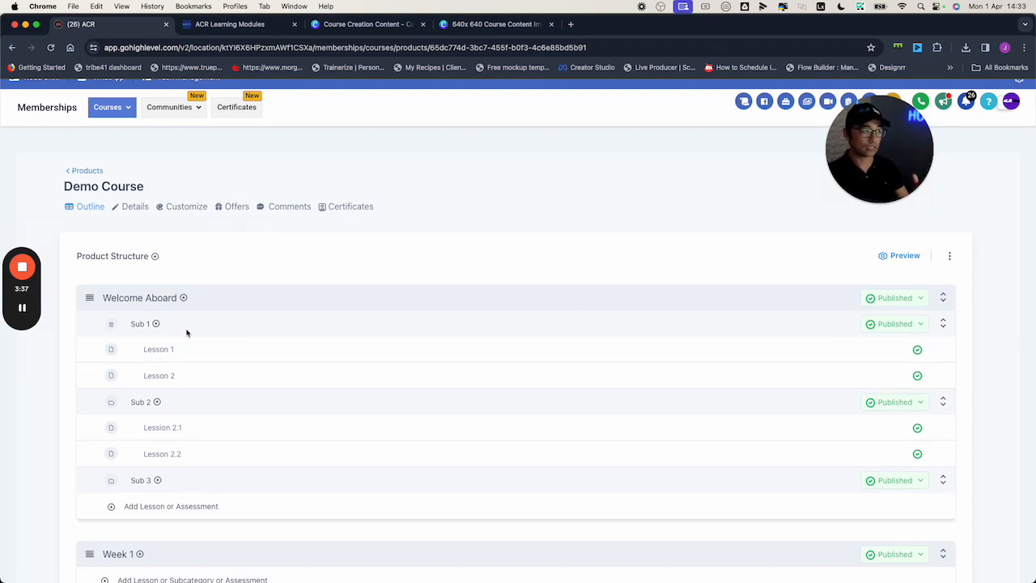
pyautogui.click(155, 304)
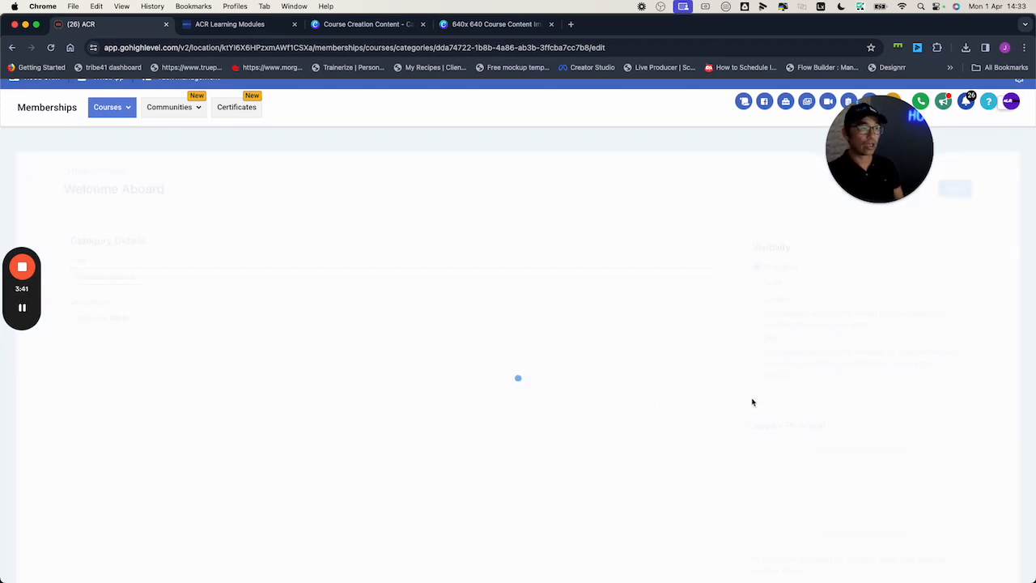
pyautogui.scroll(-3, 774, 434)
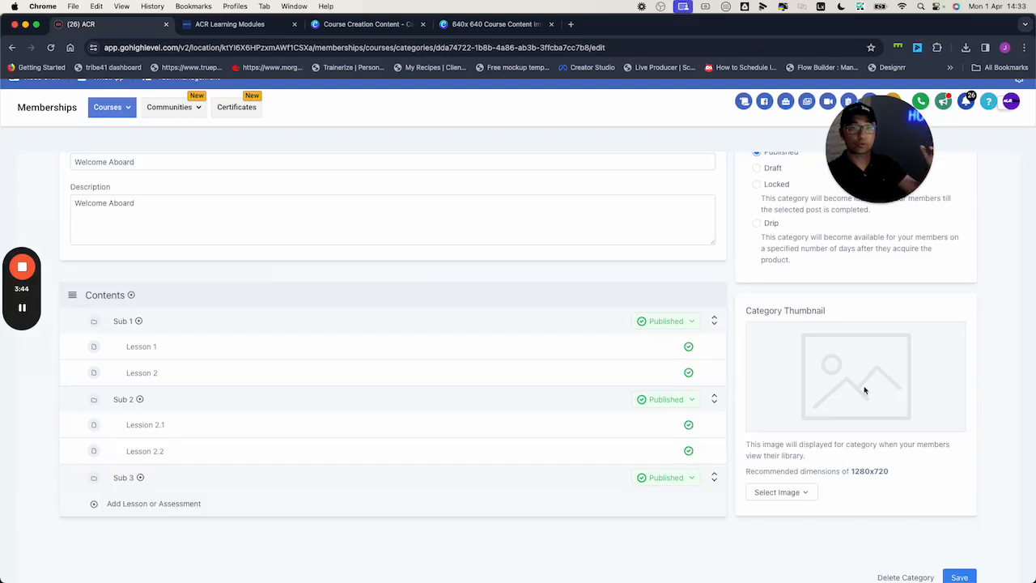
pyautogui.click(139, 347)
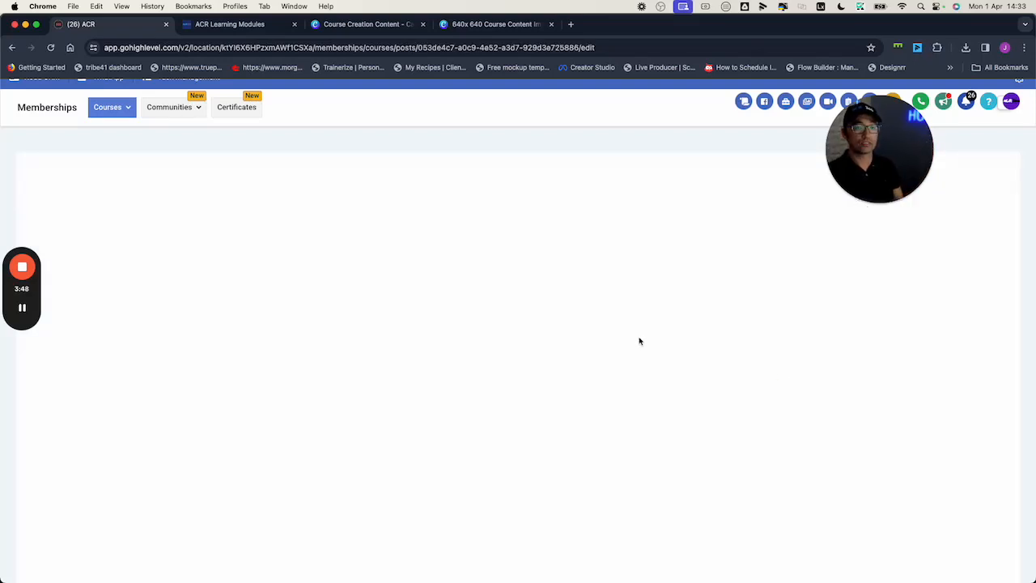